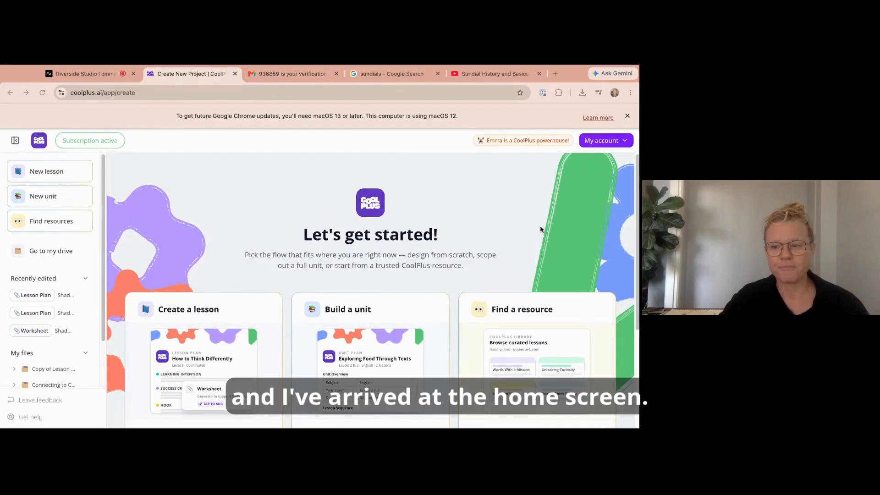
# Step: Start designing a new lesson plan and select the Foundation to Level 2 Science descriptor VC2S2U07 on daily and seasonal changes
pyautogui.scroll(-3, 513, 206)
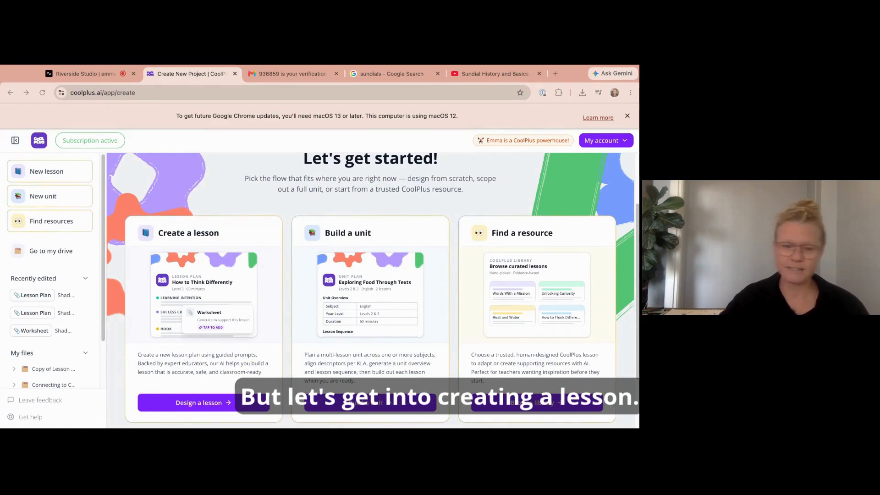
pyautogui.click(202, 405)
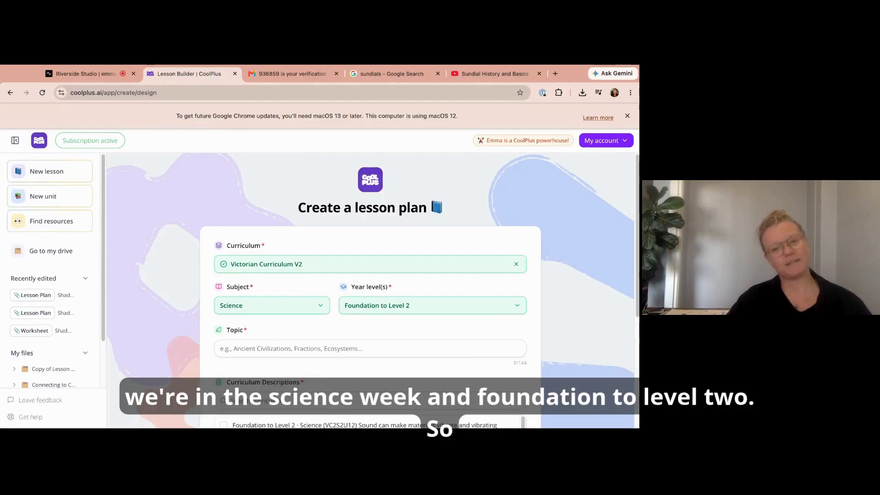
pyautogui.scroll(-4, 594, 318)
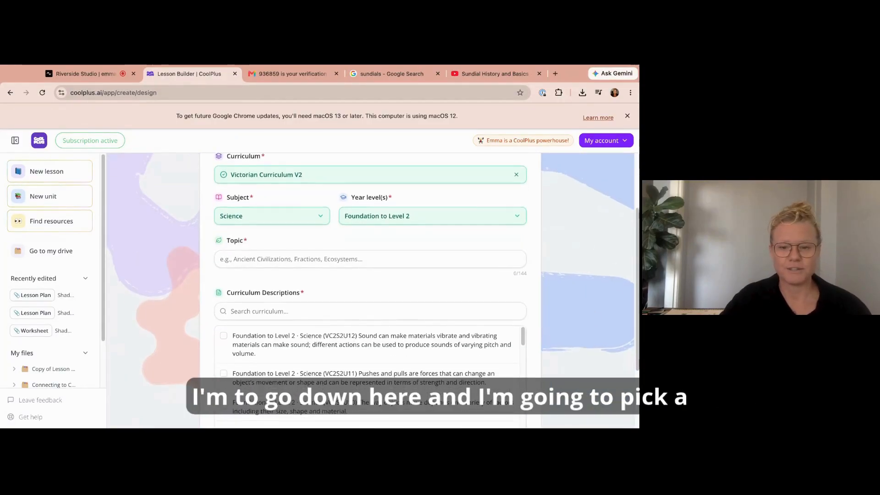
pyautogui.scroll(-2, 594, 320)
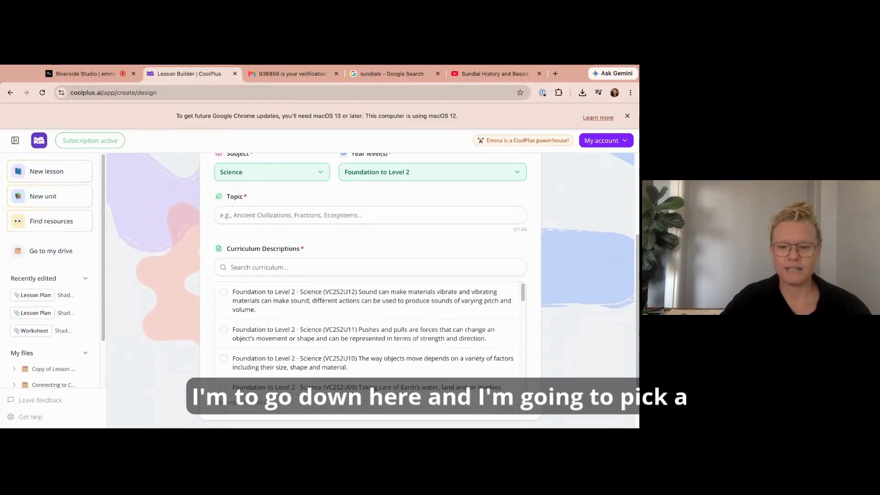
pyautogui.scroll(-2, 524, 296)
pyautogui.scroll(-4, 524, 295)
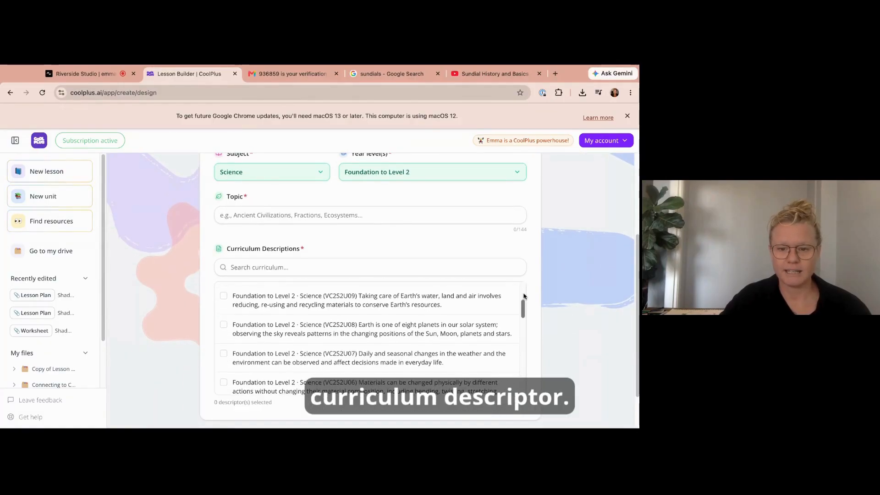
pyautogui.scroll(-2, 524, 312)
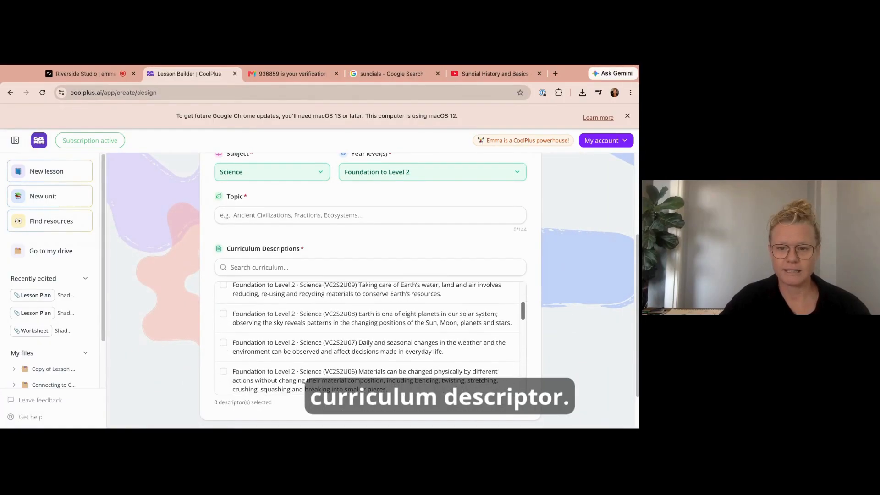
pyautogui.scroll(-1, 366, 339)
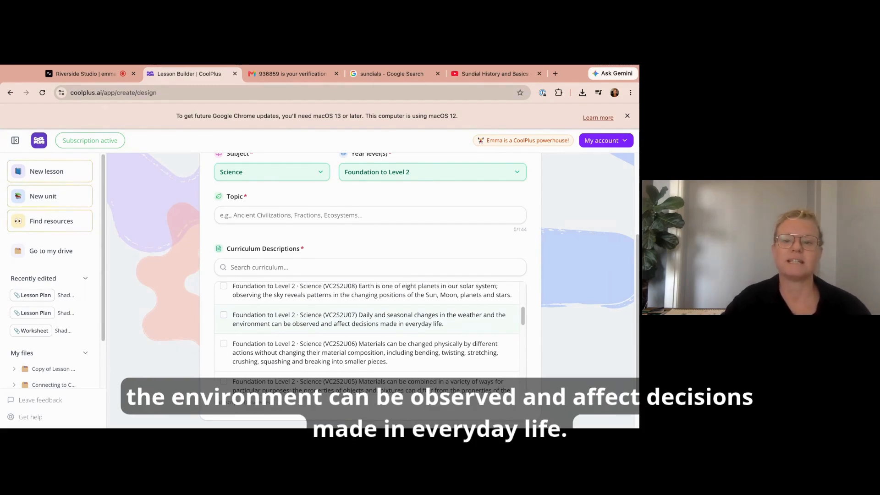
pyautogui.click(223, 316)
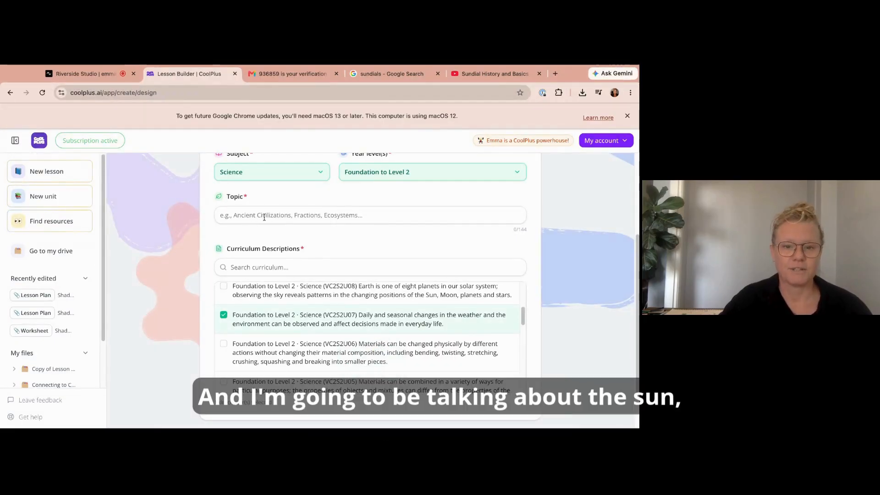
# Step: Set the lesson topic to "The sun, shadows, sundials" and create the lesson
pyautogui.click(351, 208)
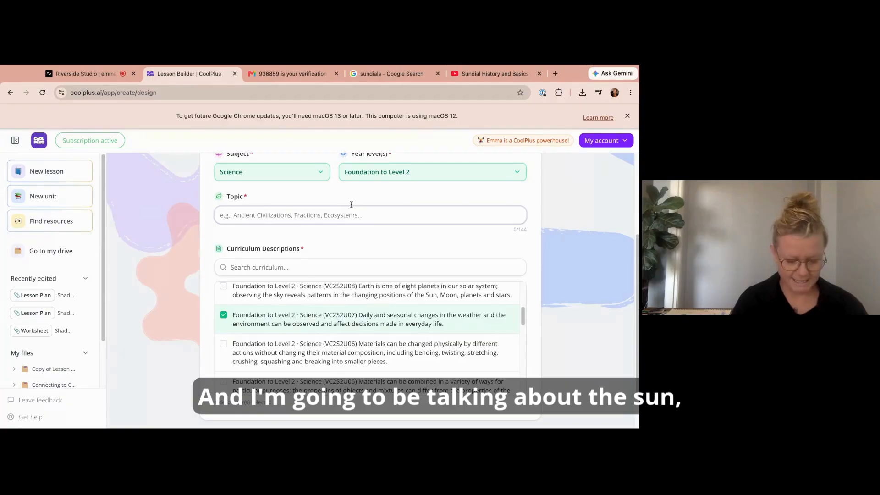
pyautogui.write('The sun')
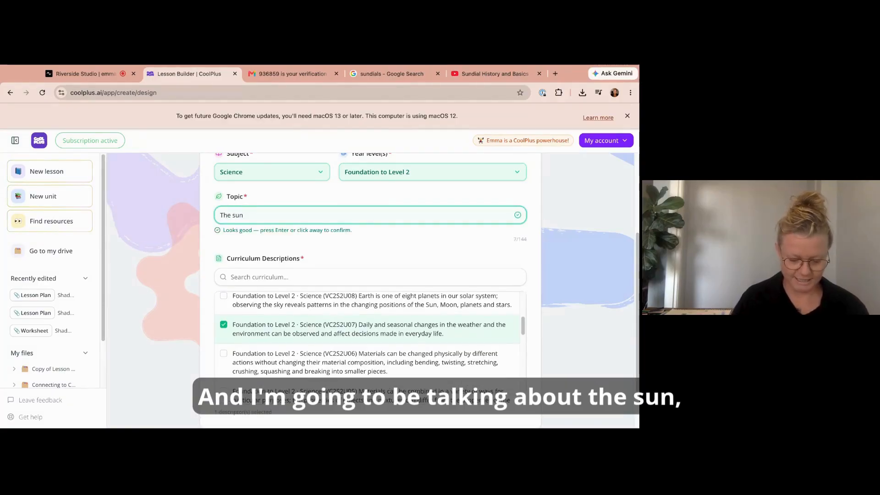
pyautogui.write(', shadows')
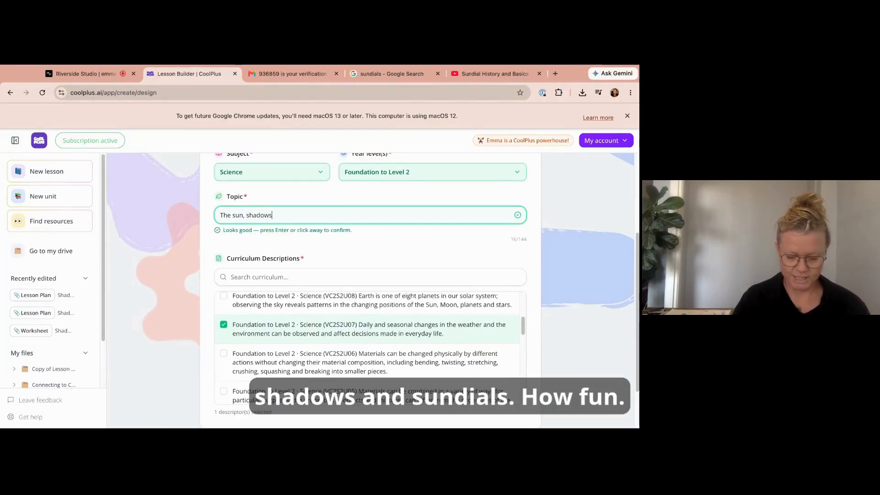
pyautogui.write(', sund')
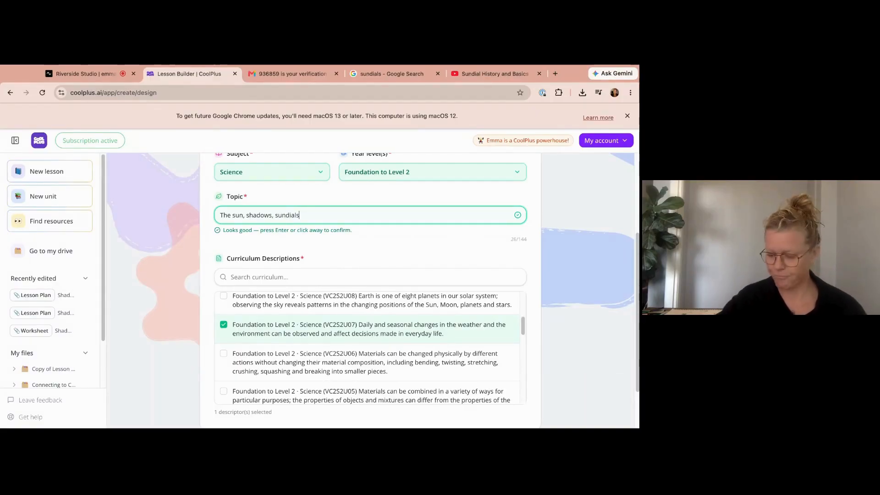
pyautogui.write('ials')
pyautogui.press('Return')
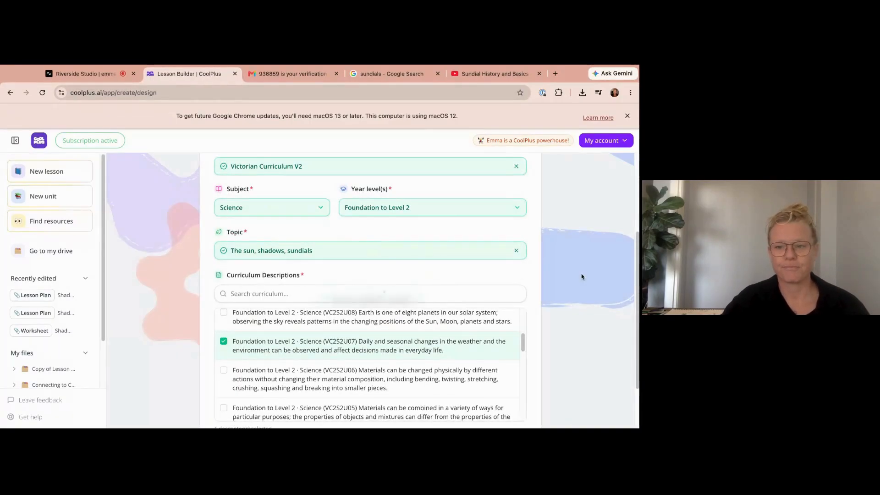
pyautogui.scroll(-3, 582, 277)
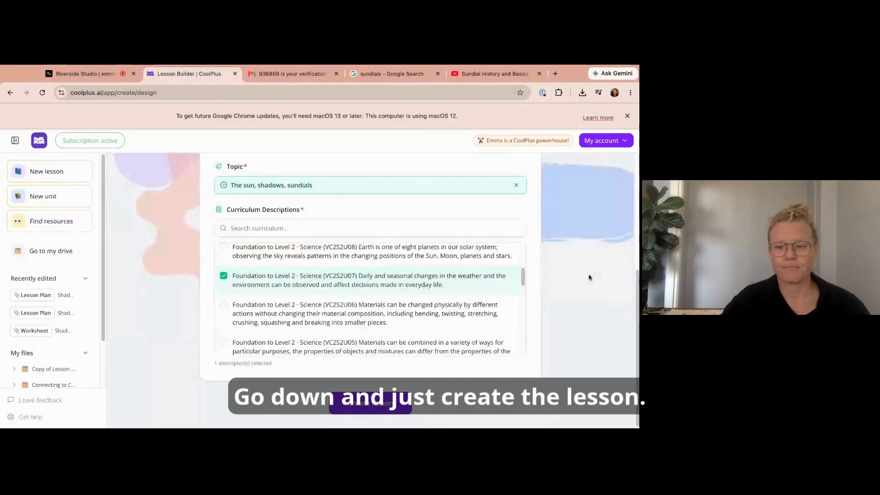
pyautogui.click(372, 405)
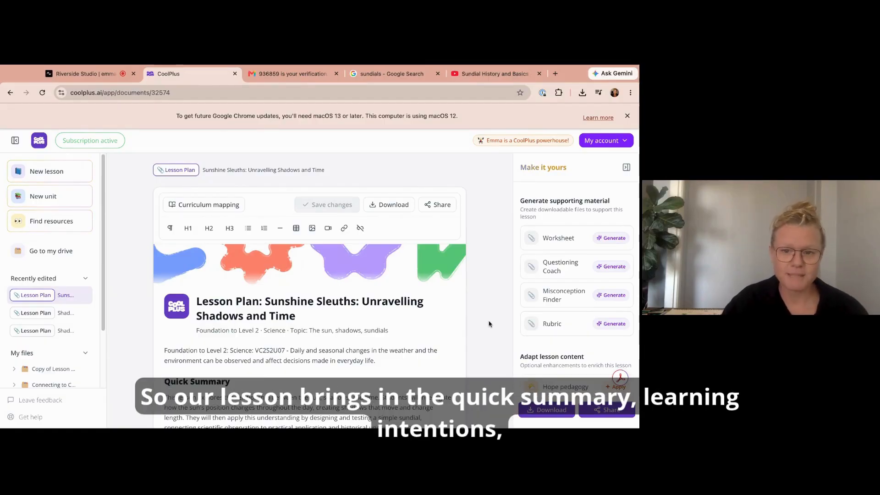
# Step: Review the generated lesson plan from the quick summary and learning intentions through the learning activities to the Take Action section
pyautogui.scroll(-5, 488, 328)
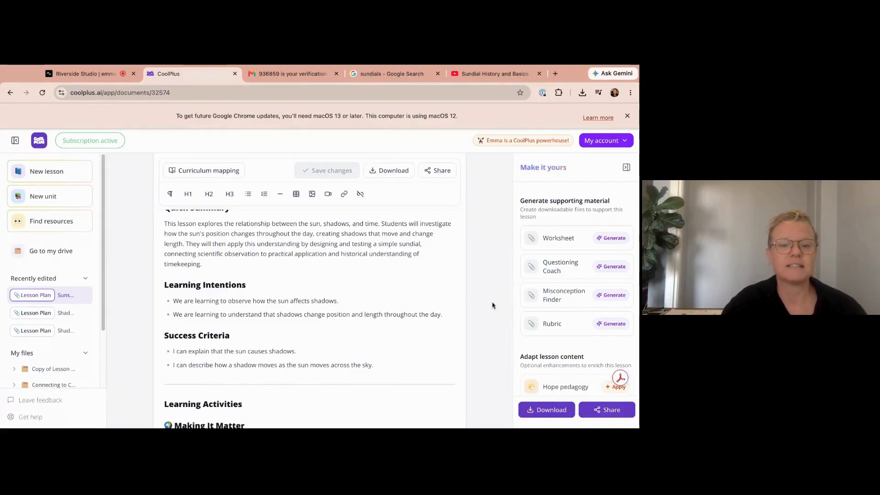
pyautogui.scroll(-3, 493, 306)
pyautogui.scroll(-4, 492, 306)
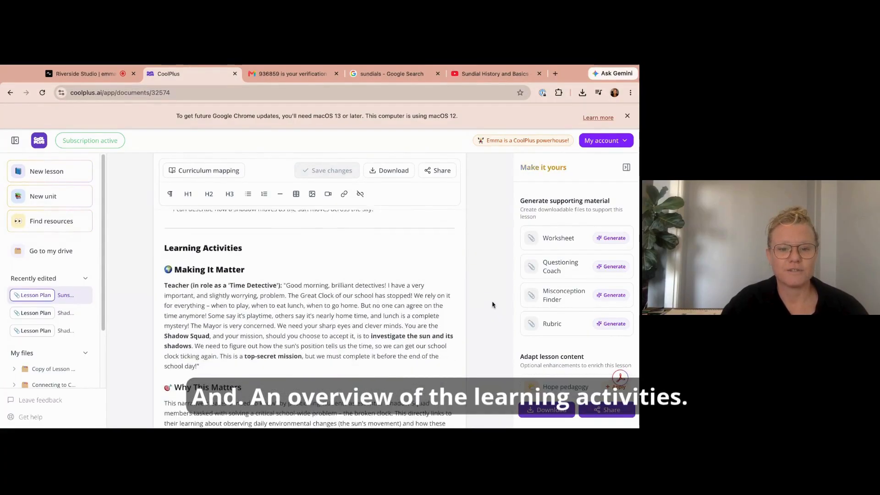
pyautogui.scroll(-8, 493, 302)
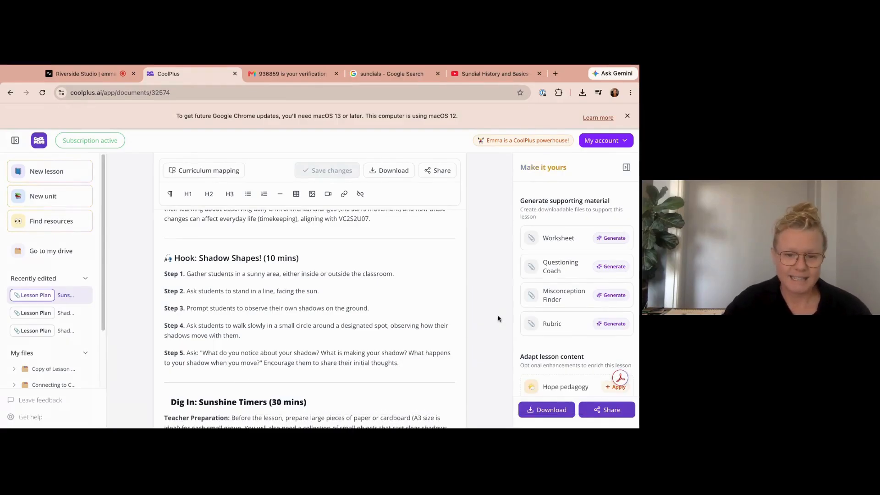
pyautogui.scroll(-1, 499, 318)
pyautogui.scroll(-1, 493, 313)
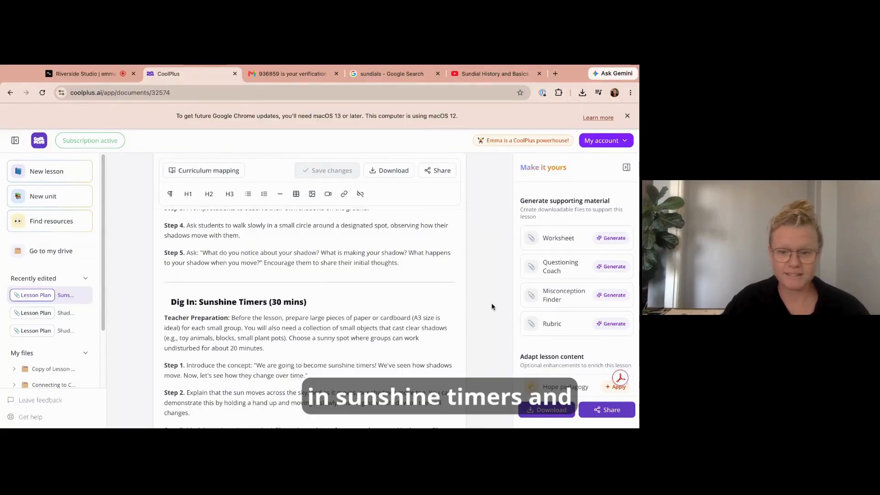
pyautogui.scroll(-5, 495, 319)
pyautogui.scroll(-5, 495, 320)
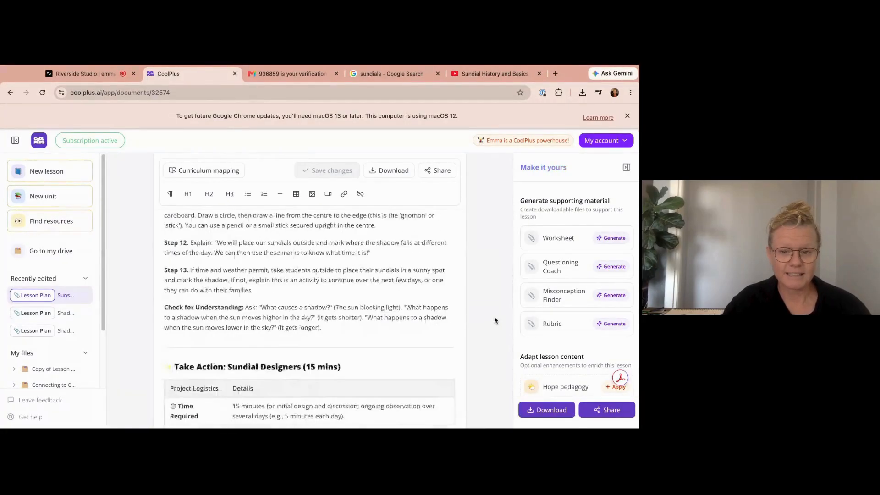
pyautogui.scroll(-3, 496, 319)
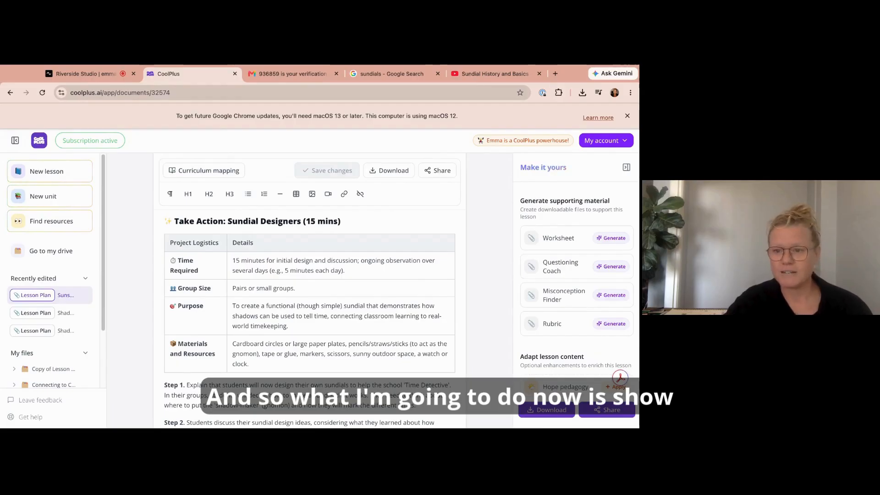
pyautogui.scroll(10, 309, 311)
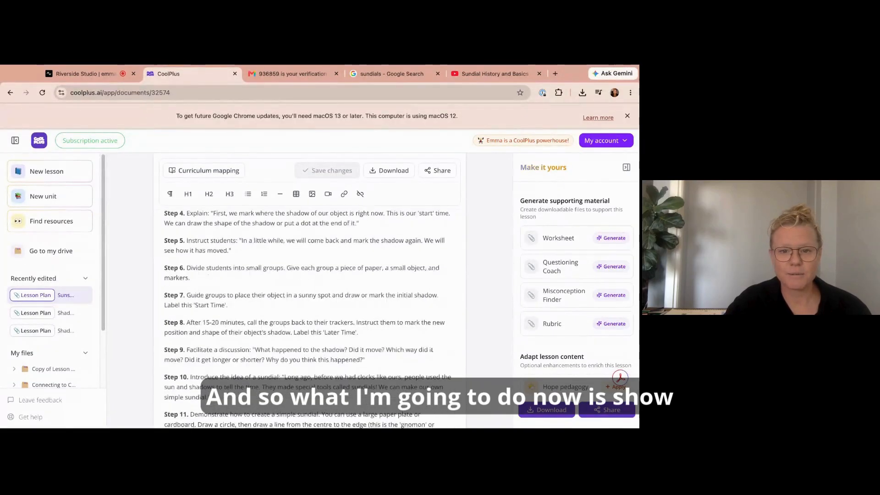
pyautogui.scroll(10, 309, 317)
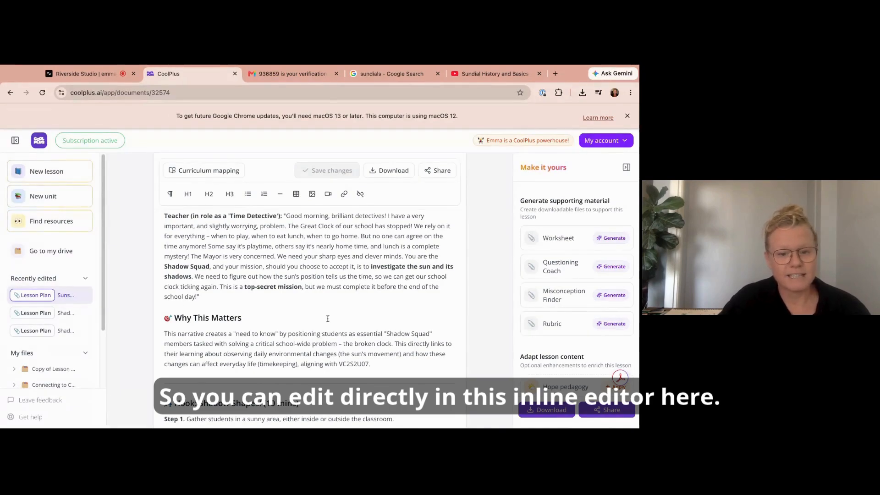
# Step: Insert the Metro Parks sundial image from the Google image results, by its image address, on a new line below the "Dig In: Sunshine Timers" heading
pyautogui.scroll(-5, 328, 318)
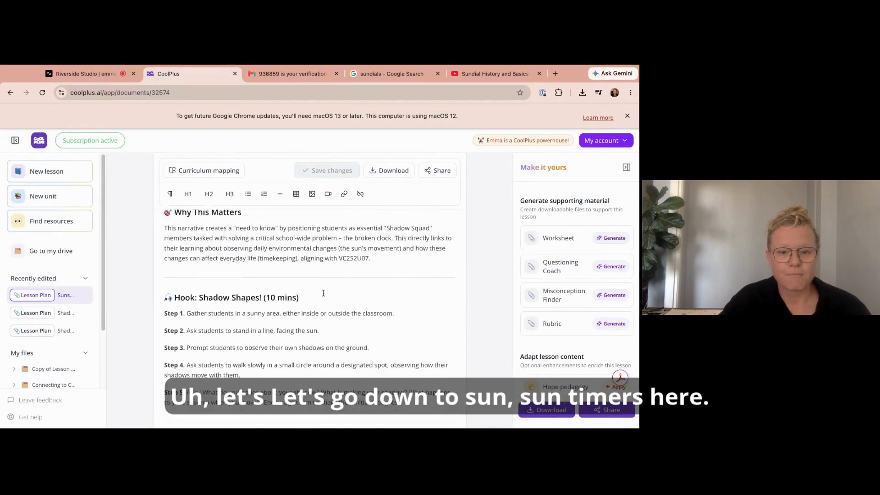
pyautogui.scroll(-8, 323, 293)
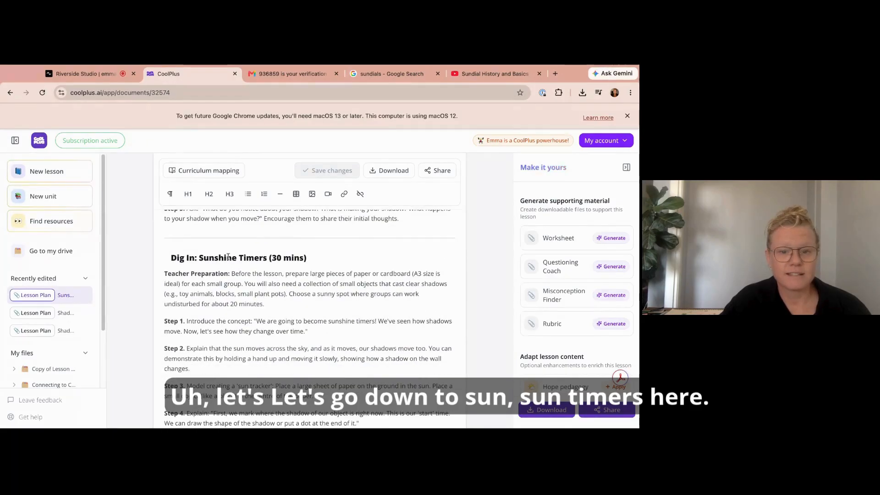
pyautogui.click(339, 258)
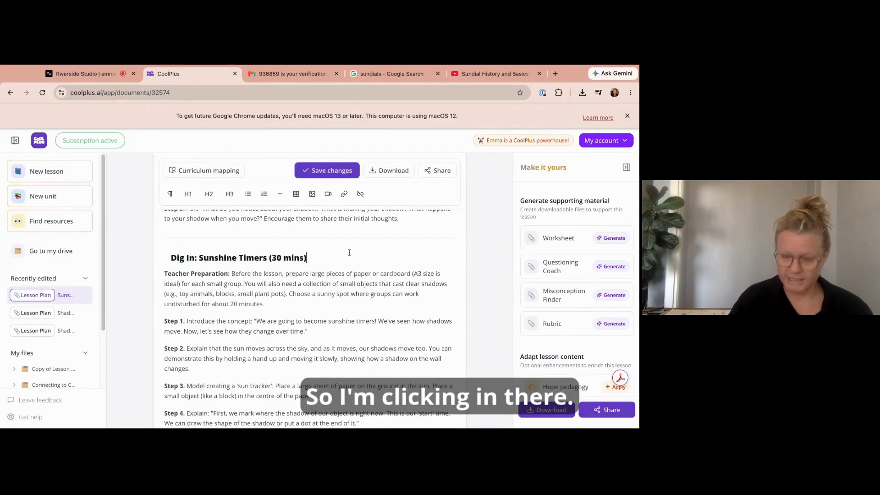
pyautogui.press('Return')
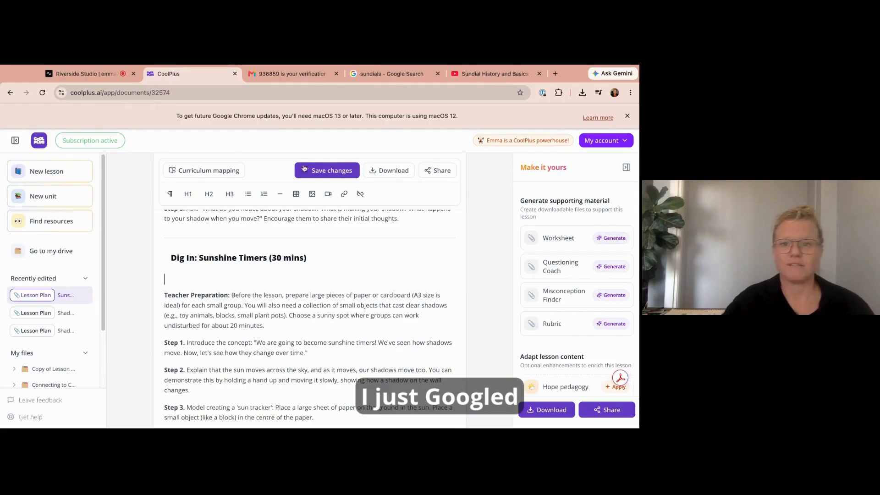
pyautogui.click(393, 75)
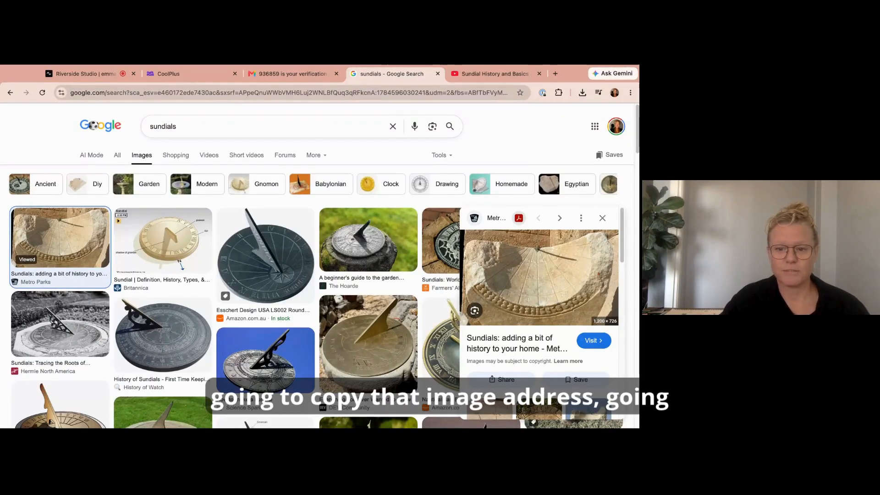
pyautogui.click(188, 75)
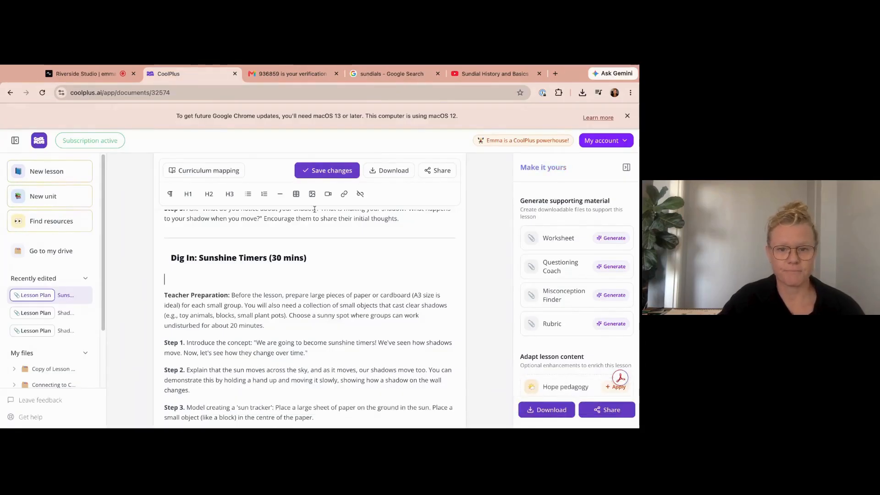
pyautogui.click(313, 195)
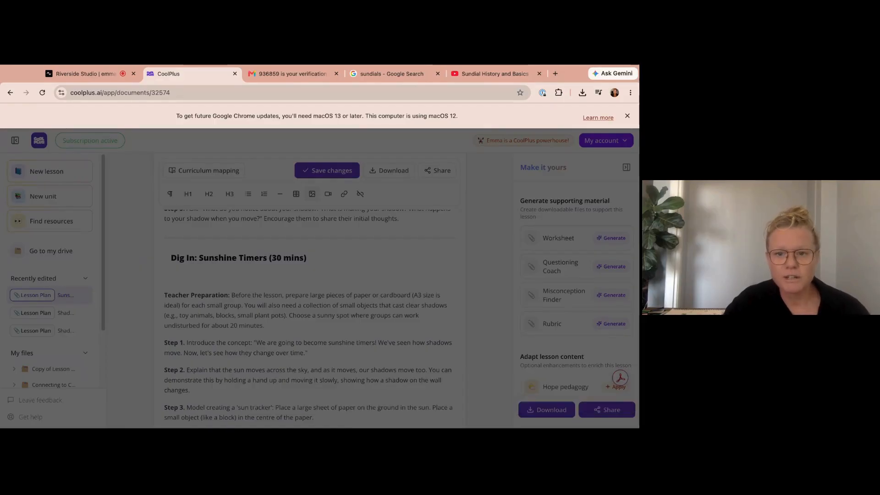
pyautogui.press('Return')
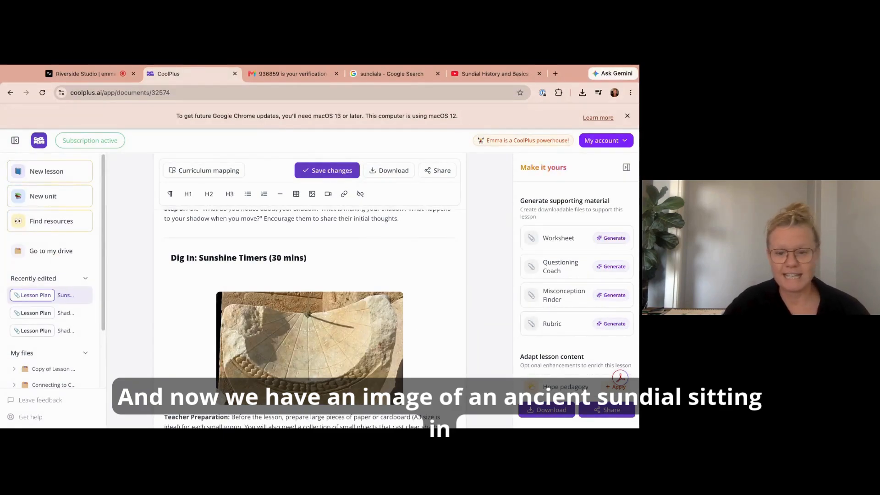
# Step: Add an empty line below the "Take Action: Sundial Designers (15 mins)" heading in the lesson plan
pyautogui.scroll(-6, 310, 316)
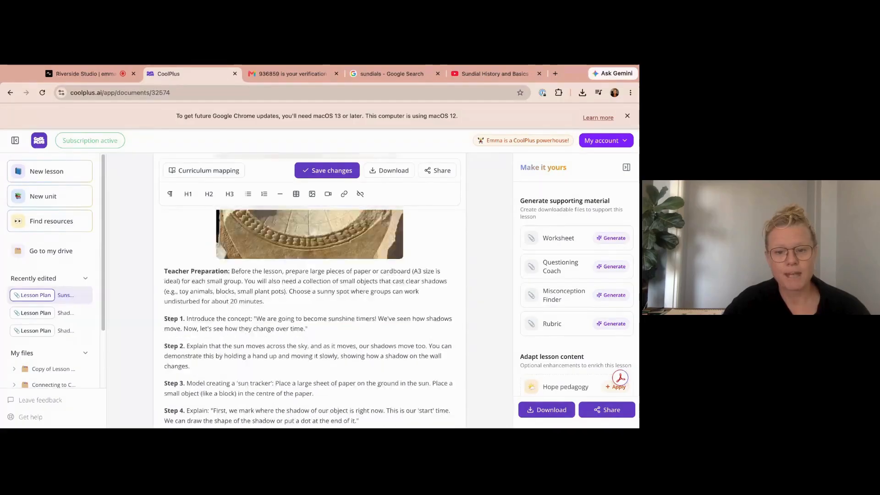
pyautogui.scroll(-20, 309, 316)
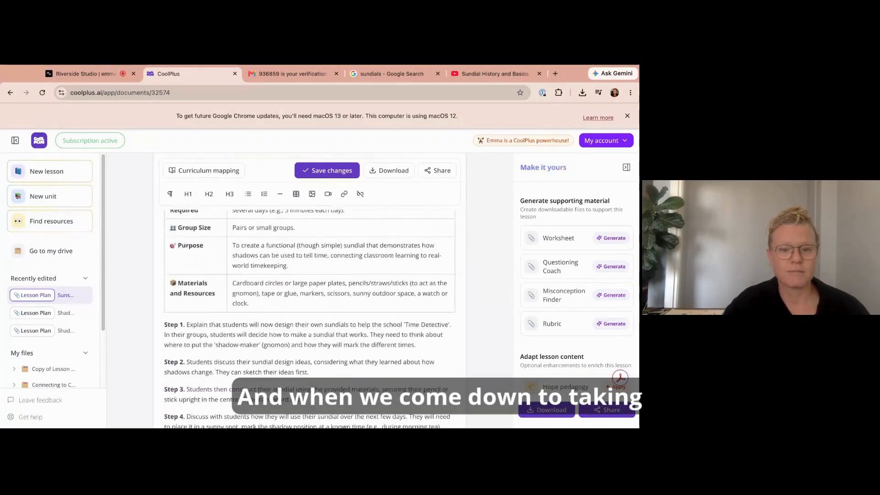
pyautogui.scroll(4, 351, 308)
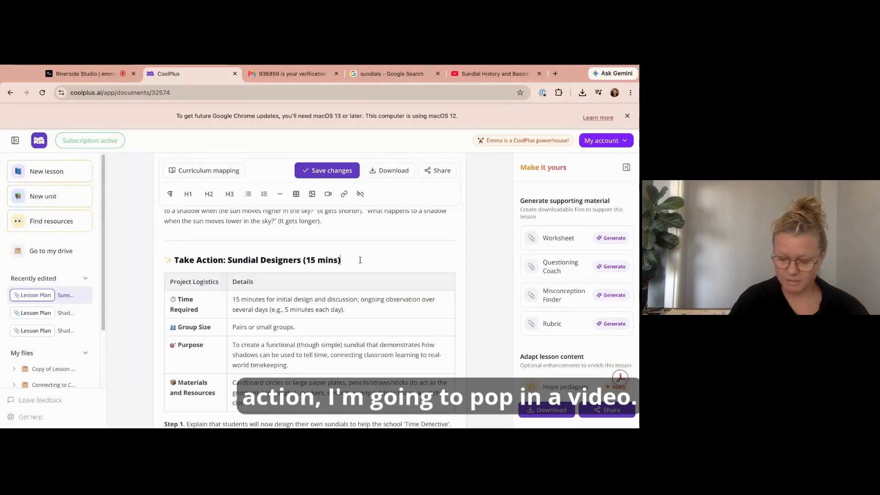
pyautogui.click(360, 260)
pyautogui.press('Return')
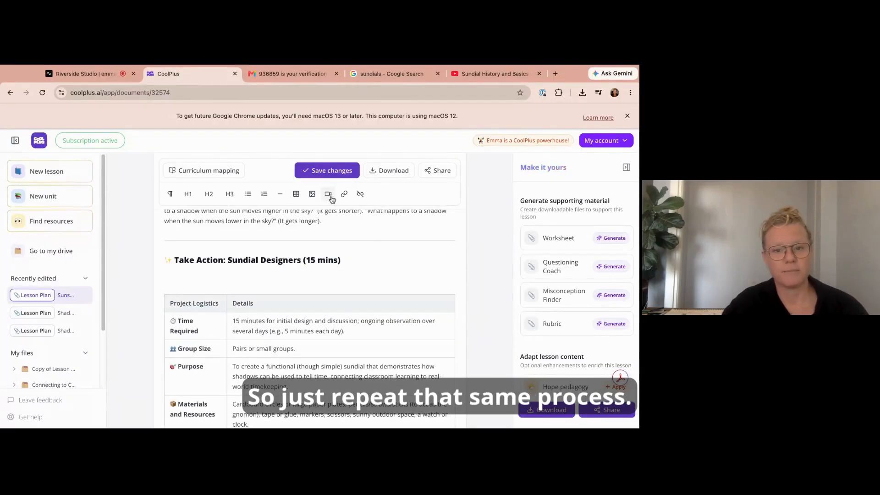
# Step: Insert the YouTube video "Sundial History and Basics", by its share link, on the empty line below the Take Action heading
pyautogui.click(480, 77)
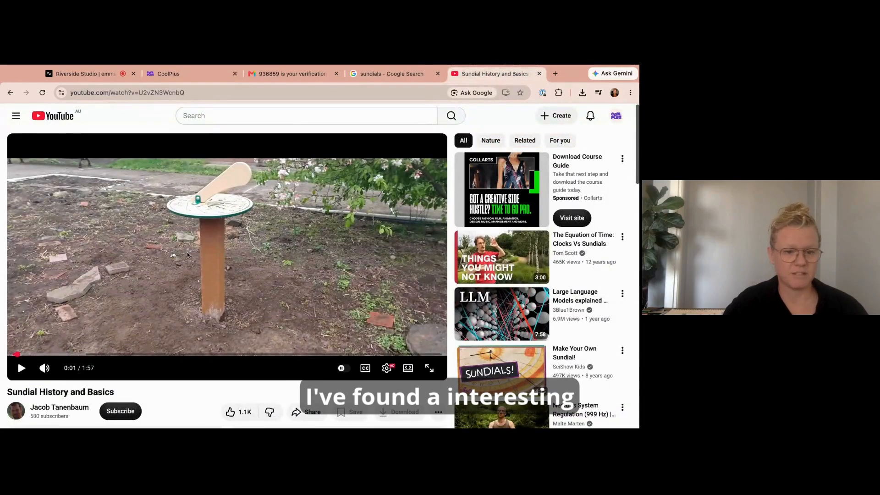
pyautogui.scroll(-1, 202, 392)
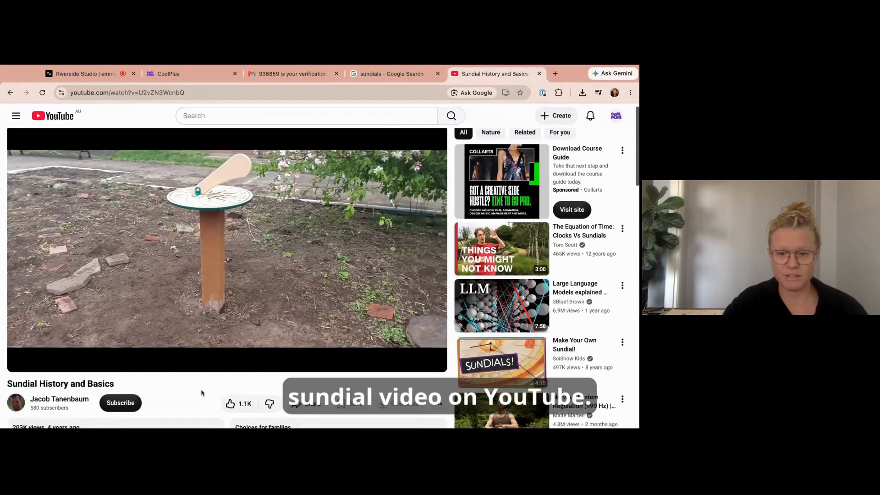
pyautogui.click(306, 399)
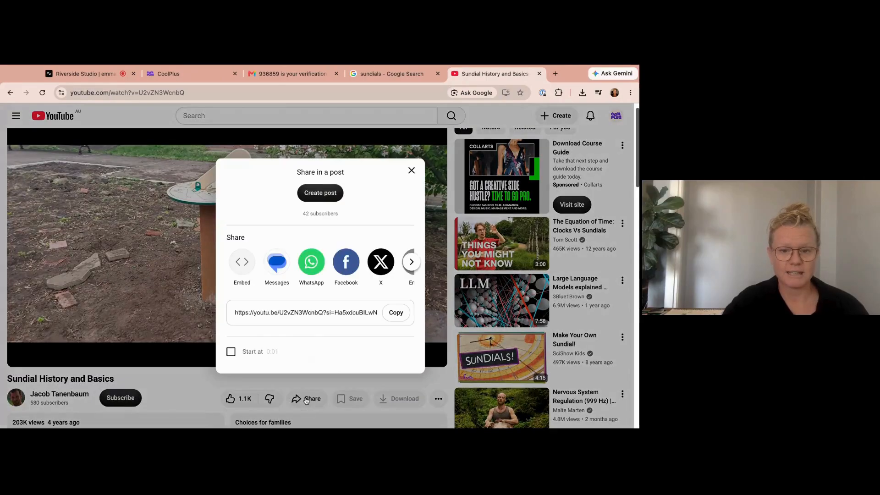
pyautogui.click(395, 312)
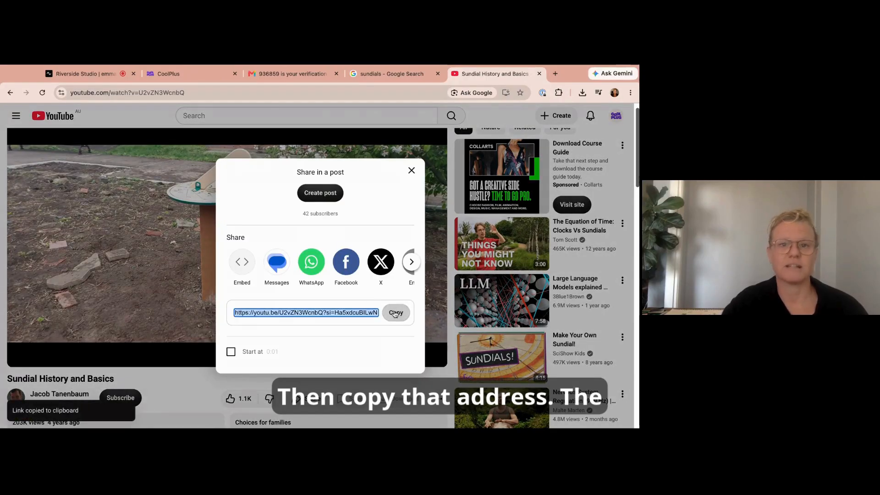
pyautogui.click(188, 73)
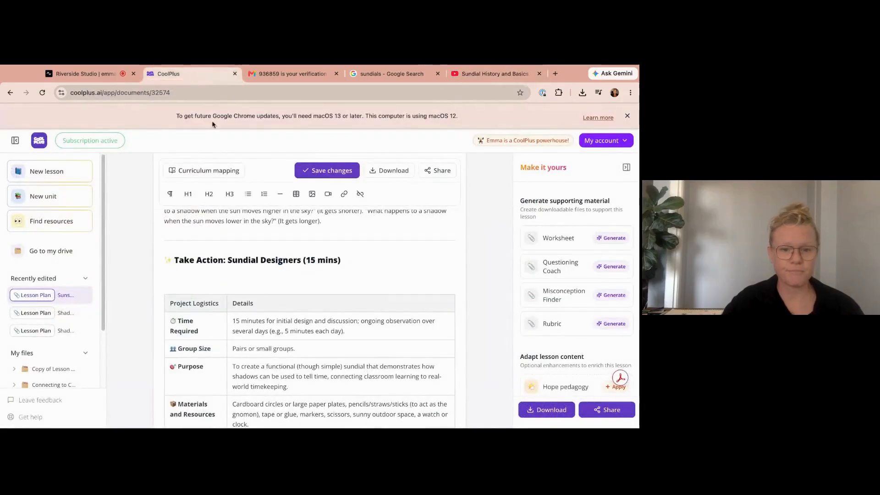
pyautogui.click(328, 195)
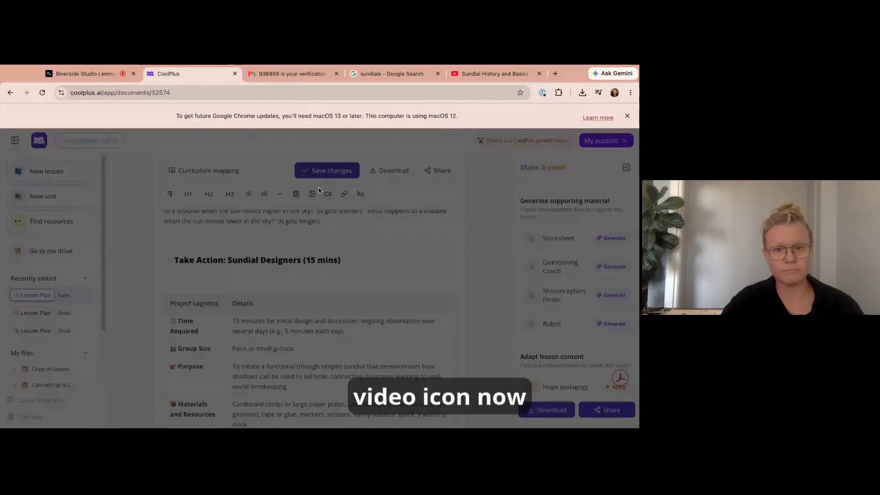
pyautogui.press('Return')
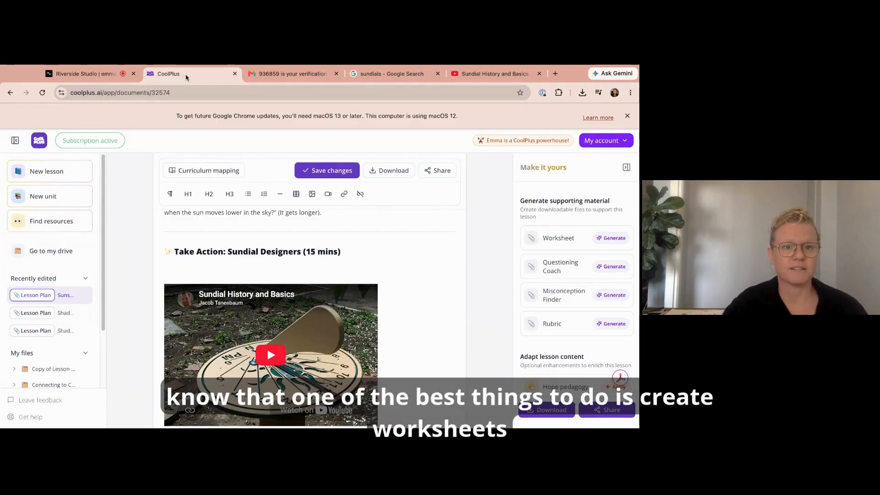
# Step: Generate a supporting worksheet for the lesson plan and widen the files sidebar
pyautogui.click(612, 238)
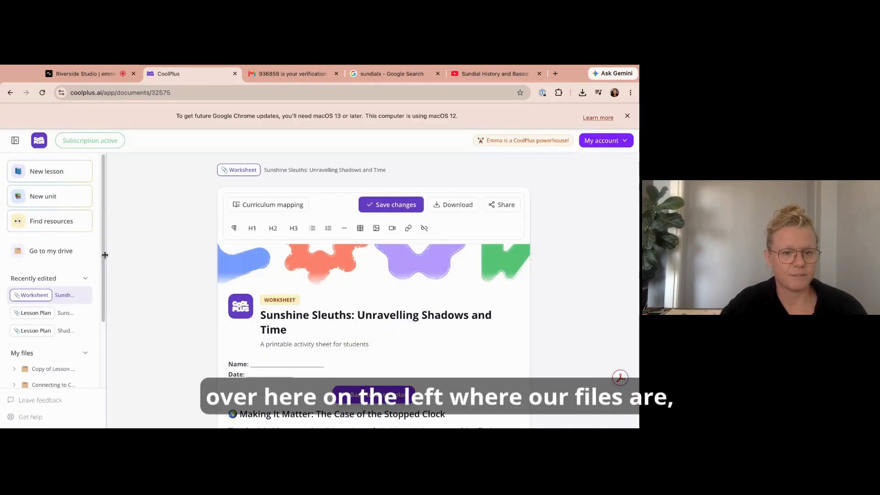
pyautogui.moveTo(105, 255); pyautogui.dragTo(129, 234)
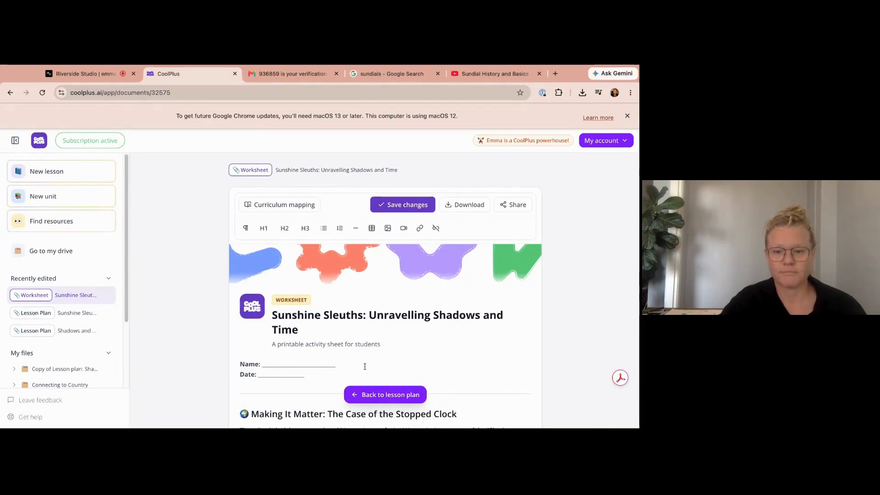
# Step: Review the worksheet's questions down to Check for Understanding, save the worksheet and return to the lesson plan
pyautogui.scroll(-10, 397, 338)
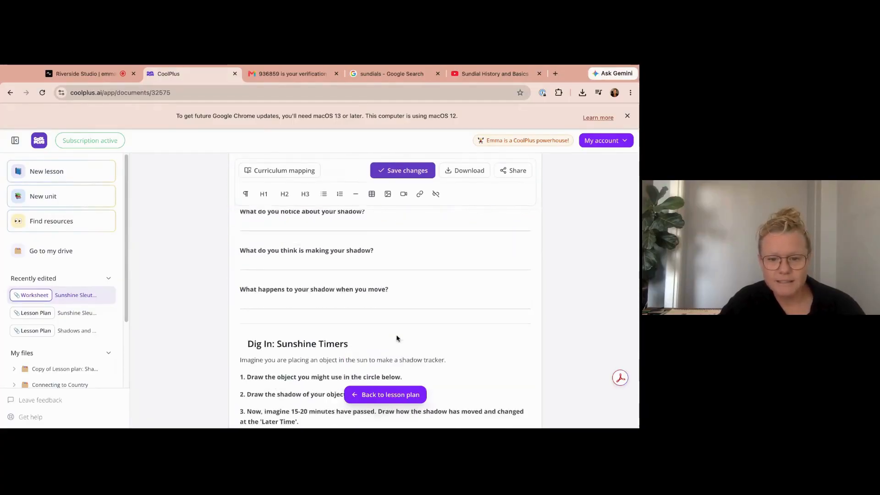
pyautogui.scroll(-4, 397, 339)
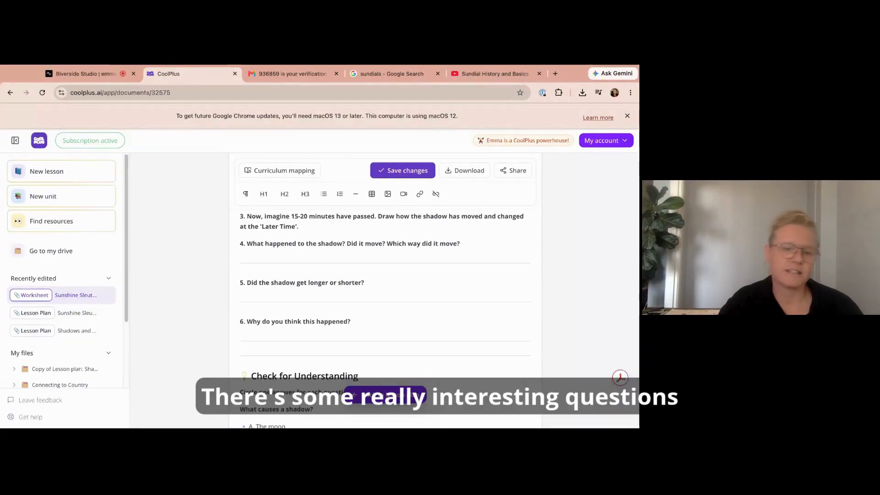
pyautogui.click(407, 171)
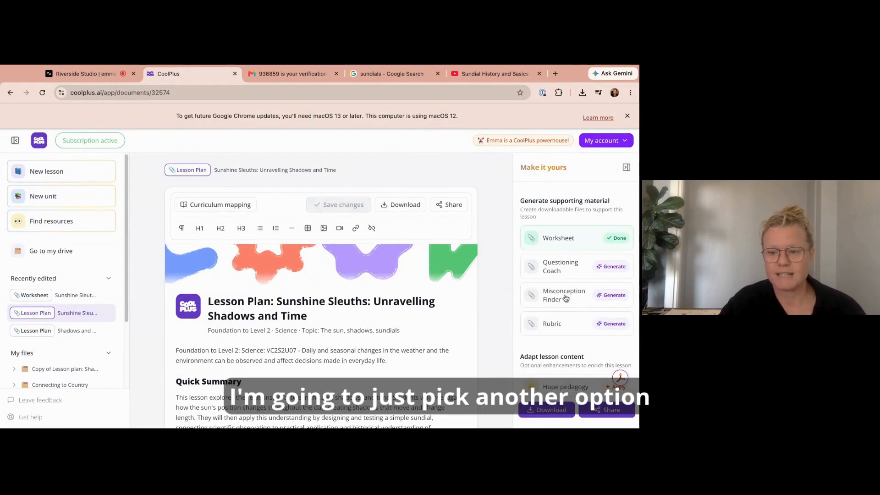
# Step: Request Thinking Tools suggestions for adapting the lesson content and read the See-Think-Wonder suggestion
pyautogui.scroll(-3, 548, 326)
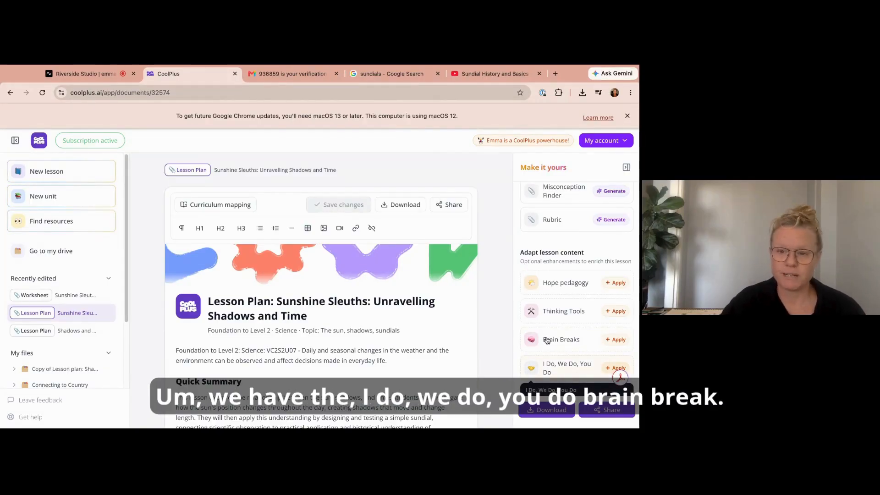
pyautogui.moveTo(565, 279)
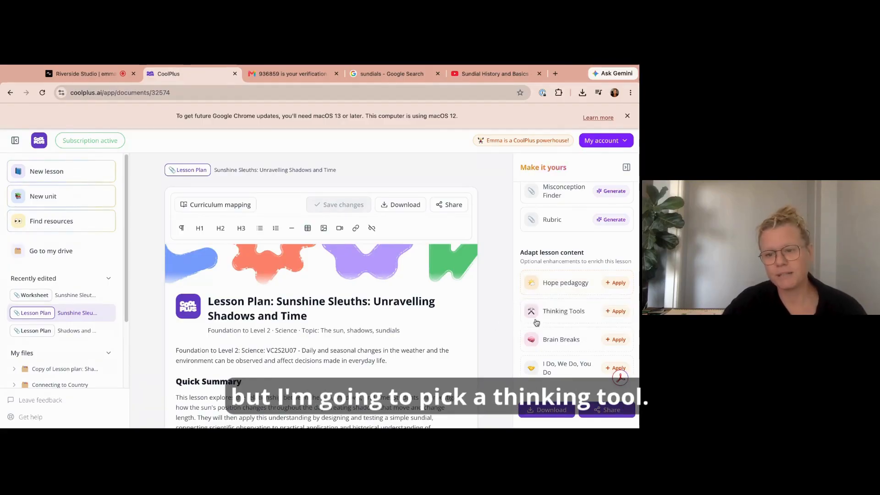
pyautogui.click(615, 311)
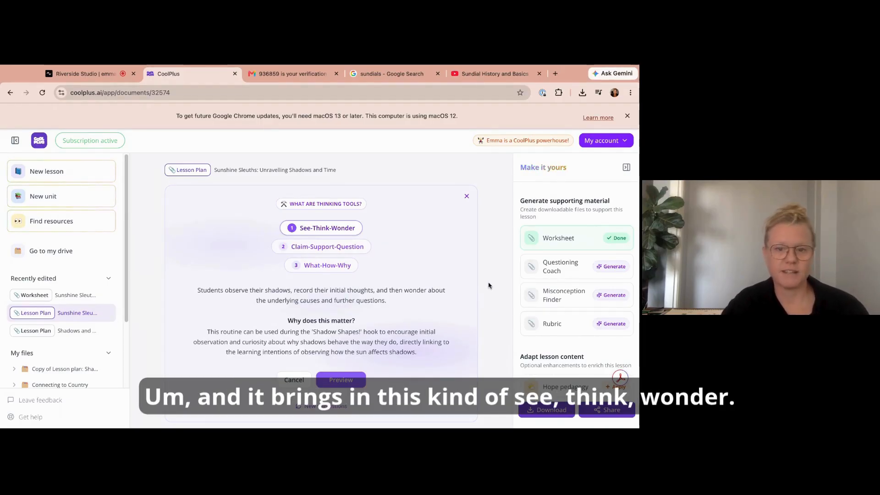
pyautogui.scroll(-1, 479, 302)
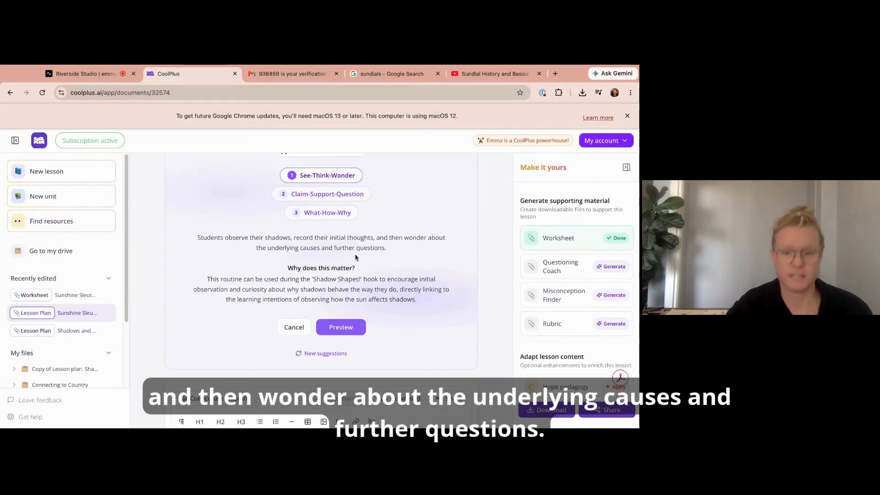
# Step: Compare the Claim-Support-Question and What-How-Why routines, and apply the See-Think-Wonder edit to the "Hook: Shadow Shapes!" section
pyautogui.click(334, 195)
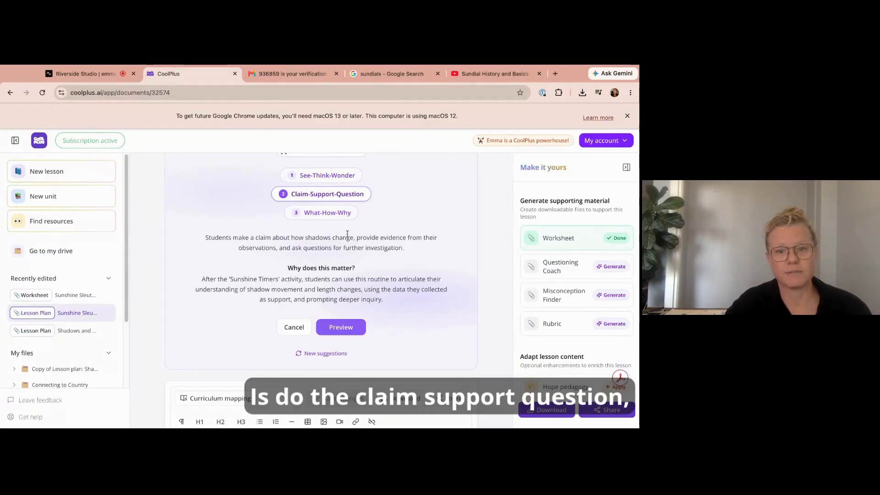
pyautogui.click(330, 214)
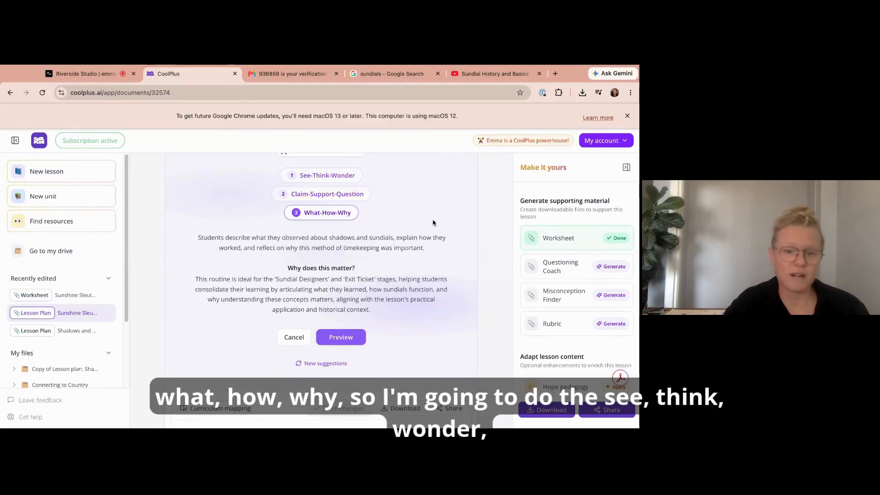
pyautogui.click(333, 178)
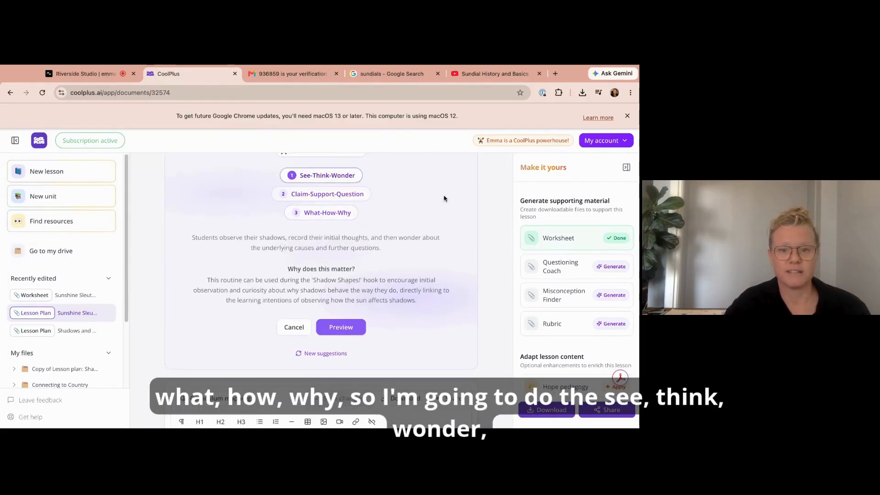
pyautogui.click(342, 327)
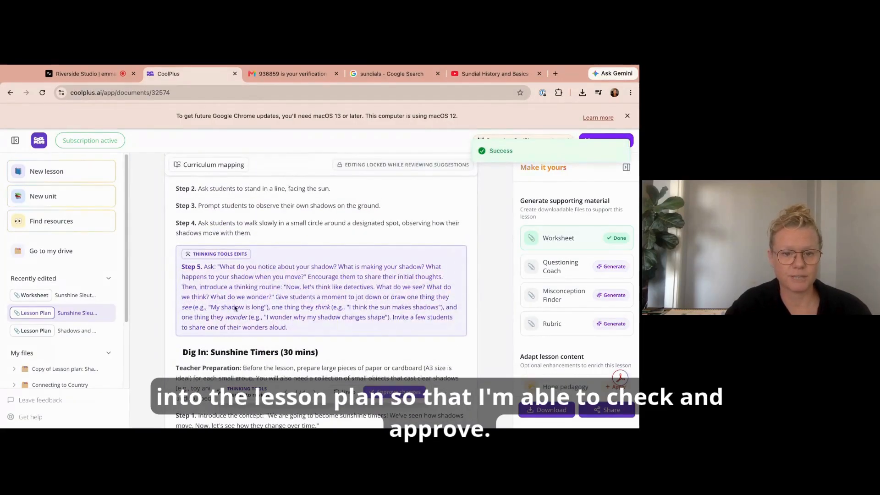
pyautogui.scroll(2, 423, 242)
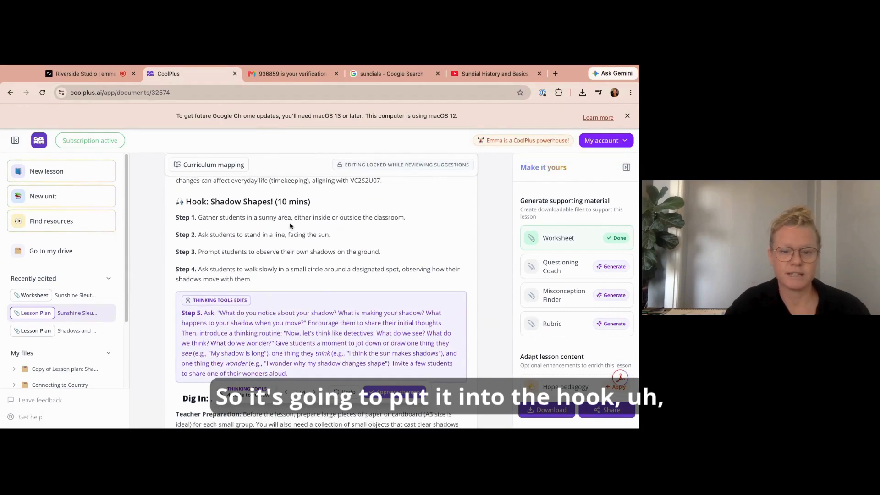
pyautogui.scroll(-2, 396, 256)
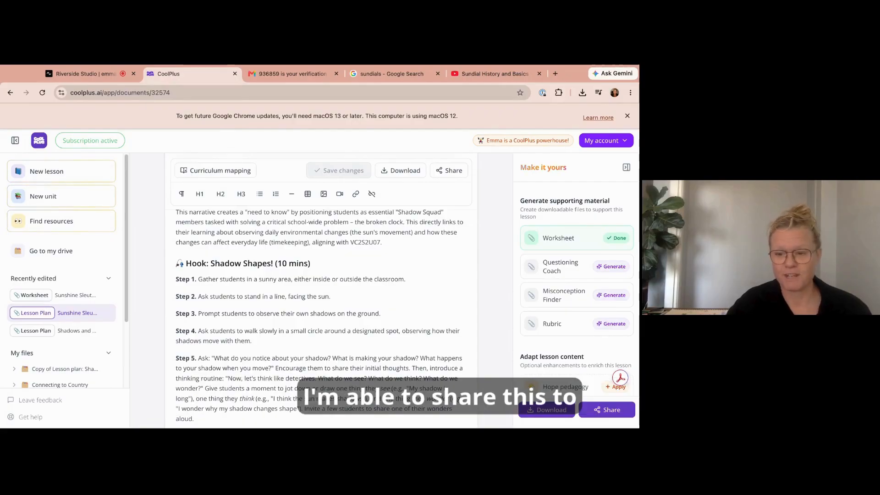
# Step: Display the lesson plan's share link and download the lesson plan as a PDF
pyautogui.click(608, 413)
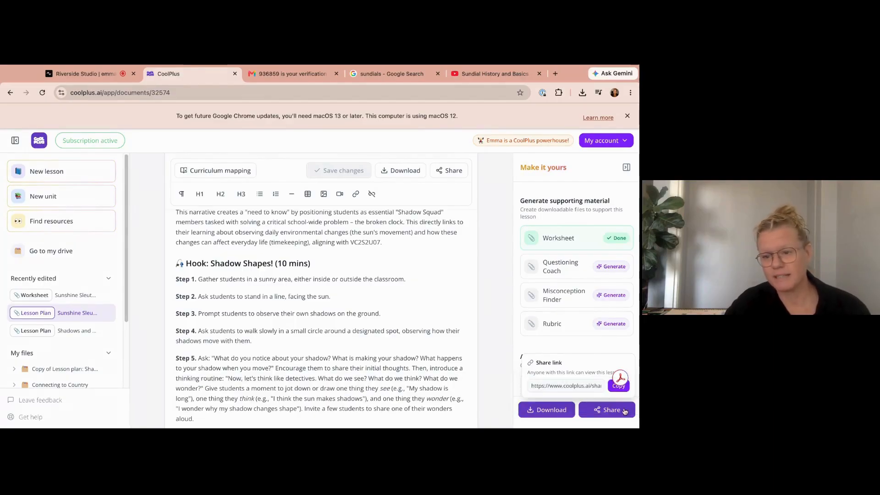
pyautogui.click(545, 412)
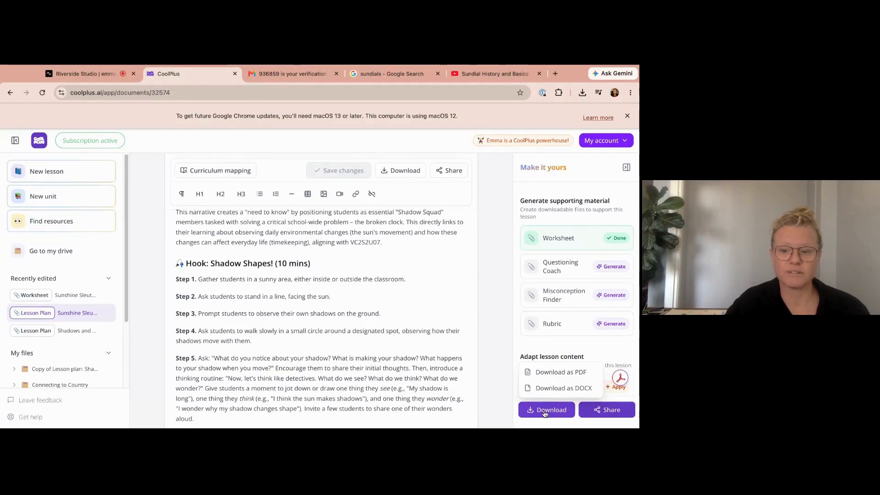
pyautogui.click(549, 378)
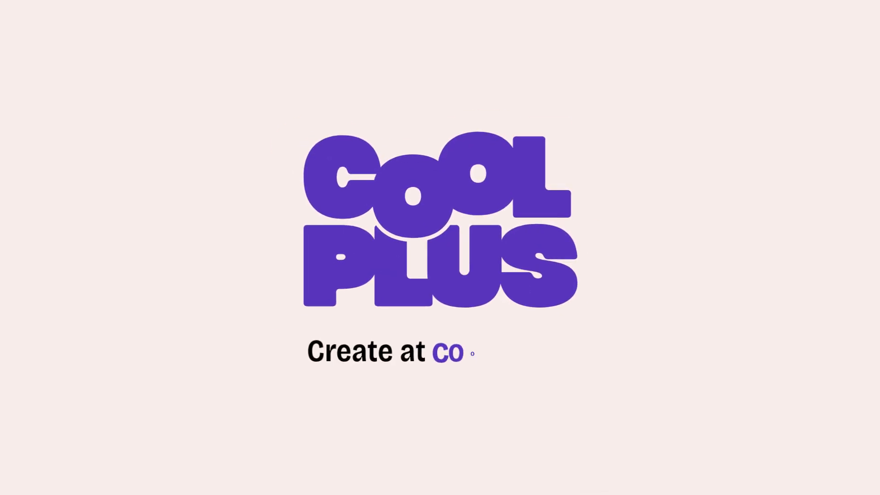